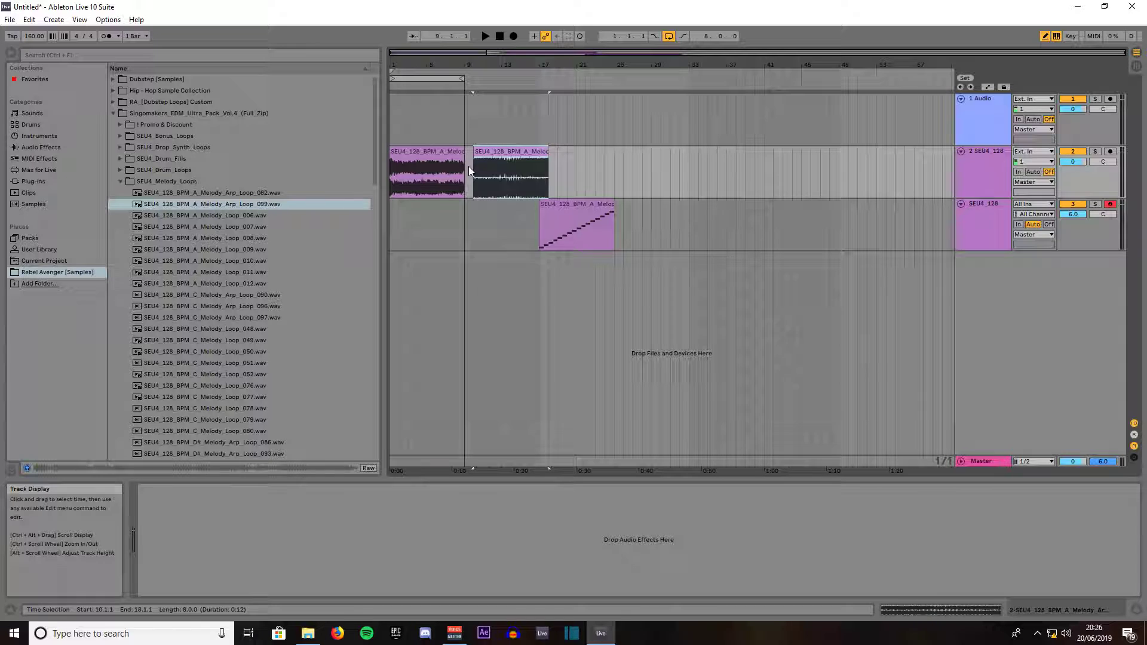
# Step: Lower the song tempo from 160 to 128 BPM and play the first melody clip to check
pyautogui.click(413, 152)
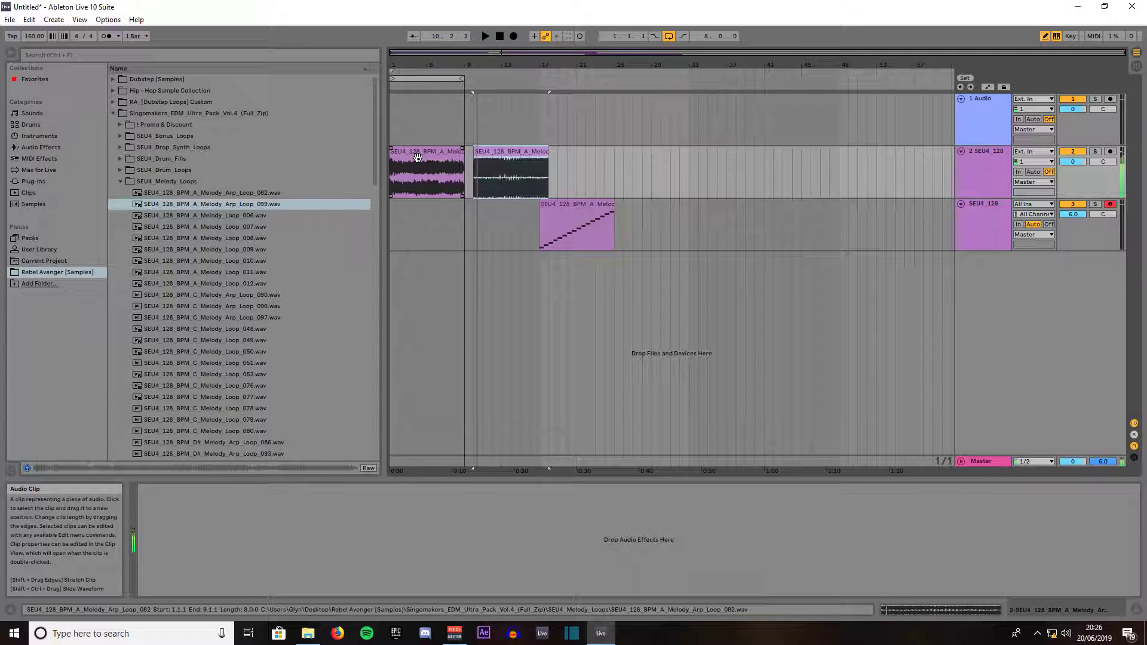
pyautogui.press('space')
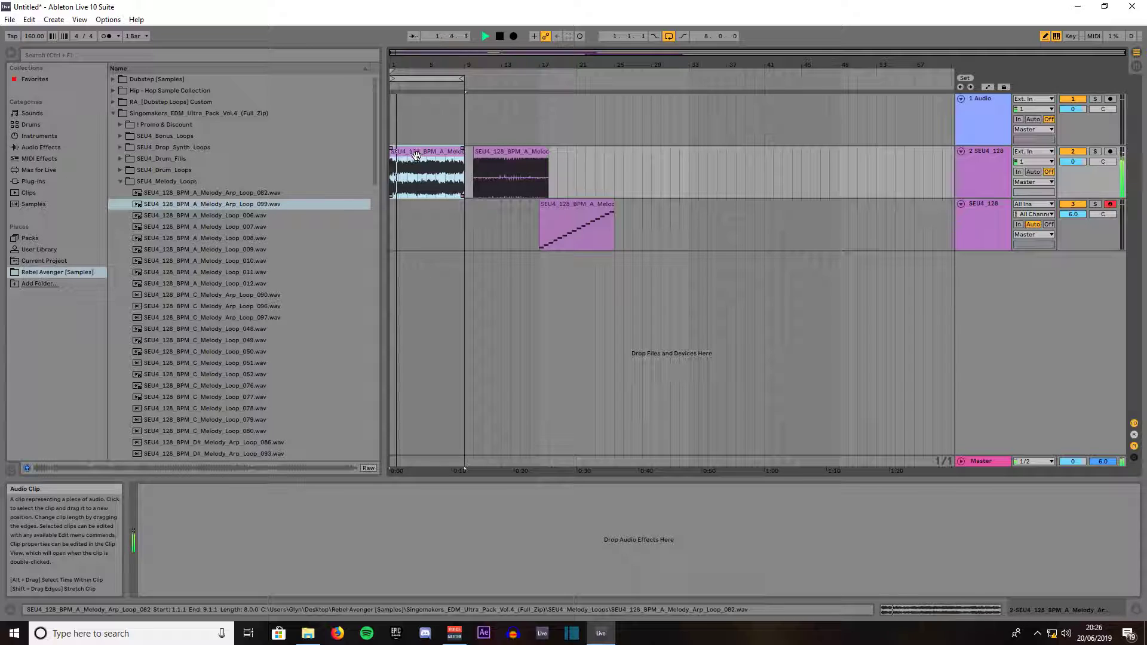
pyautogui.press('space')
pyautogui.moveTo(34, 36); pyautogui.dragTo(34, 55)
pyautogui.press('space')
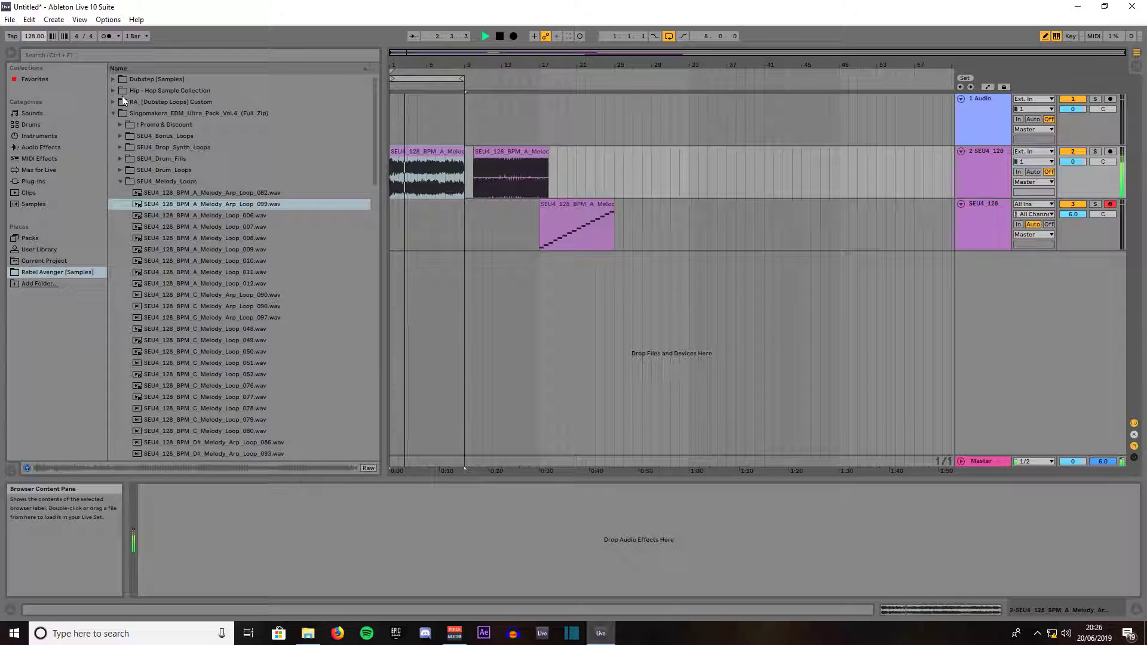
pyautogui.press('space')
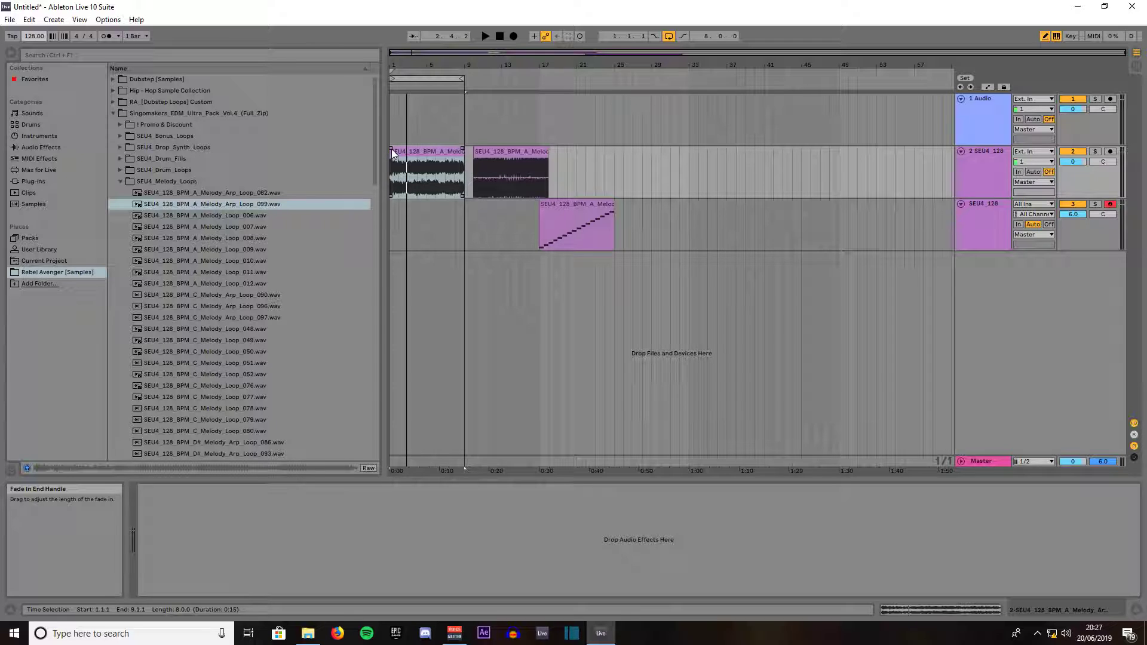
# Step: Try a fade-in on the first track 2 clip, listen to it, then remove it
pyautogui.moveTo(395, 149); pyautogui.dragTo(431, 151)
pyautogui.press('space')
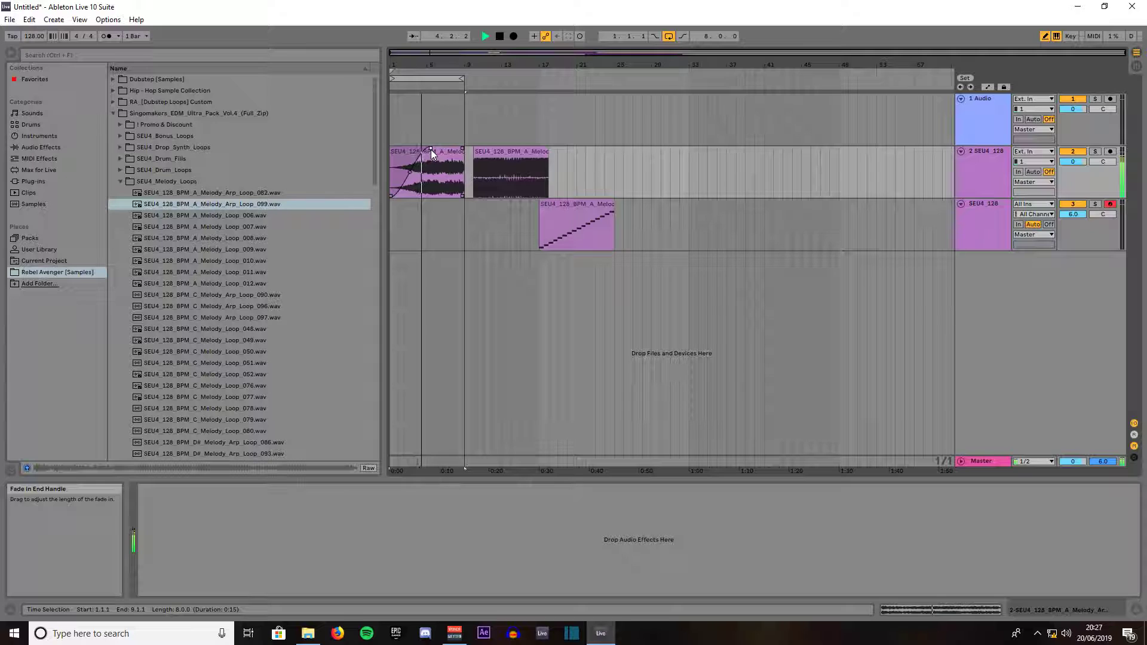
pyautogui.press('space')
pyautogui.moveTo(431, 146); pyautogui.dragTo(365, 152)
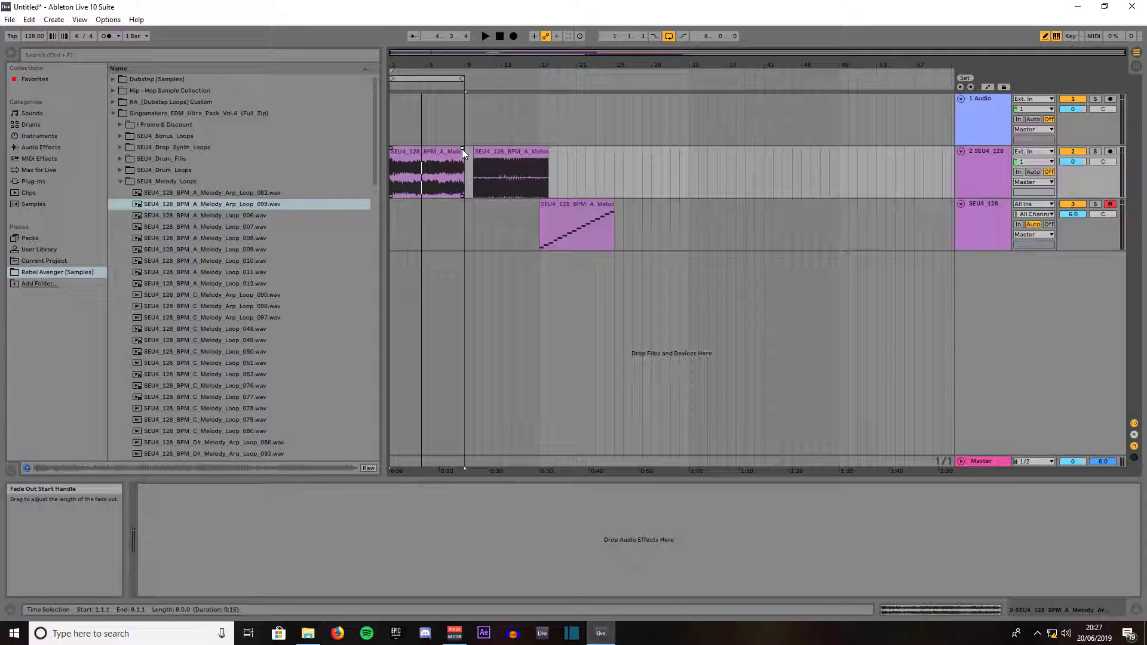
# Step: Add a fade-out at the clip's end, audition it, lengthen it and curve its slope
pyautogui.moveTo(463, 149); pyautogui.dragTo(426, 152)
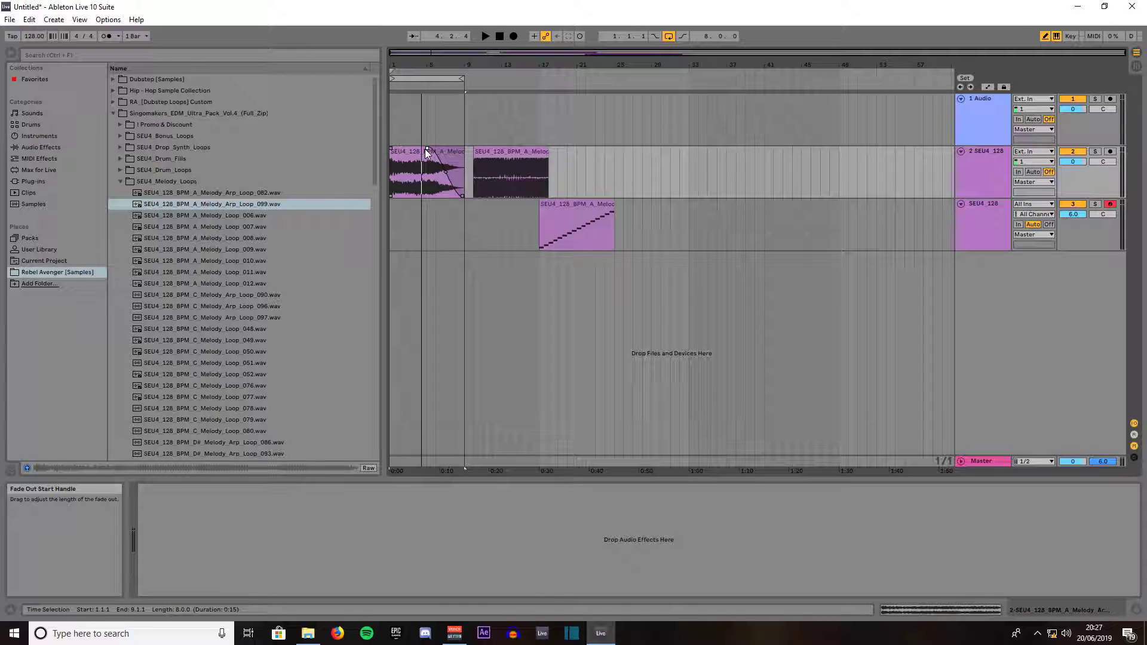
pyautogui.press('space')
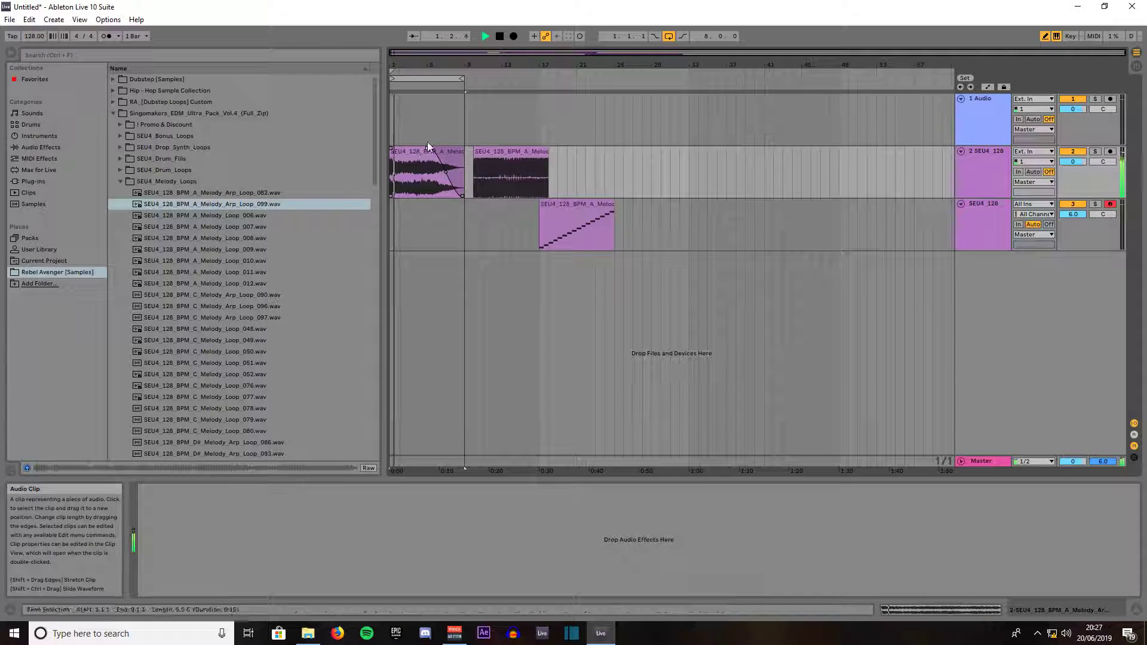
pyautogui.click(426, 89)
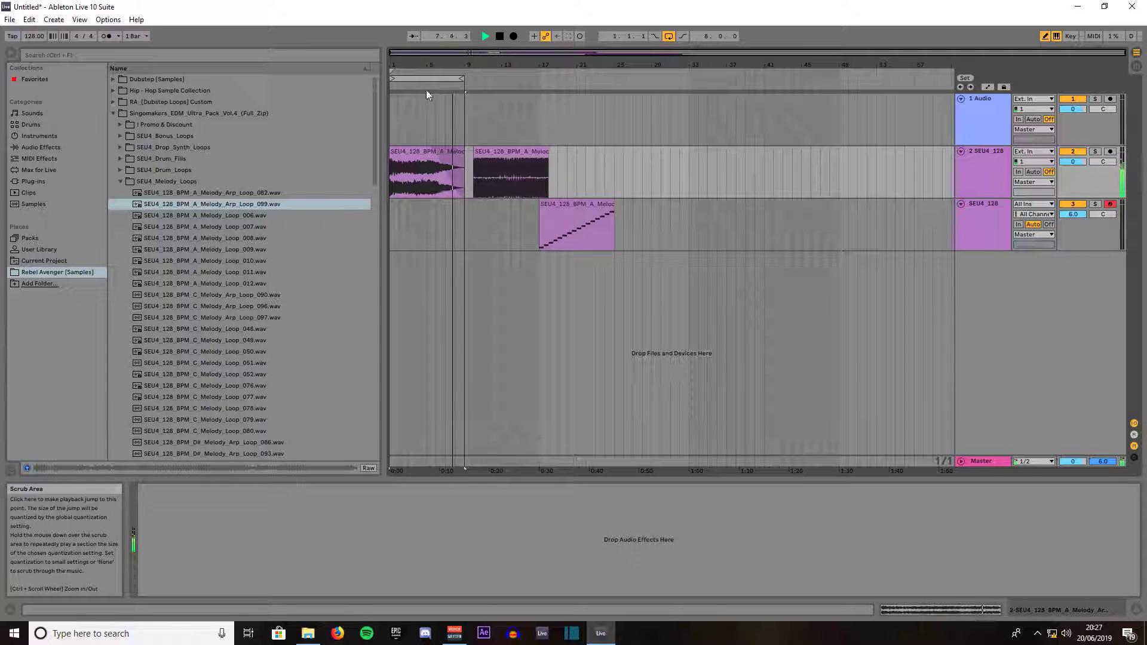
pyautogui.press('space')
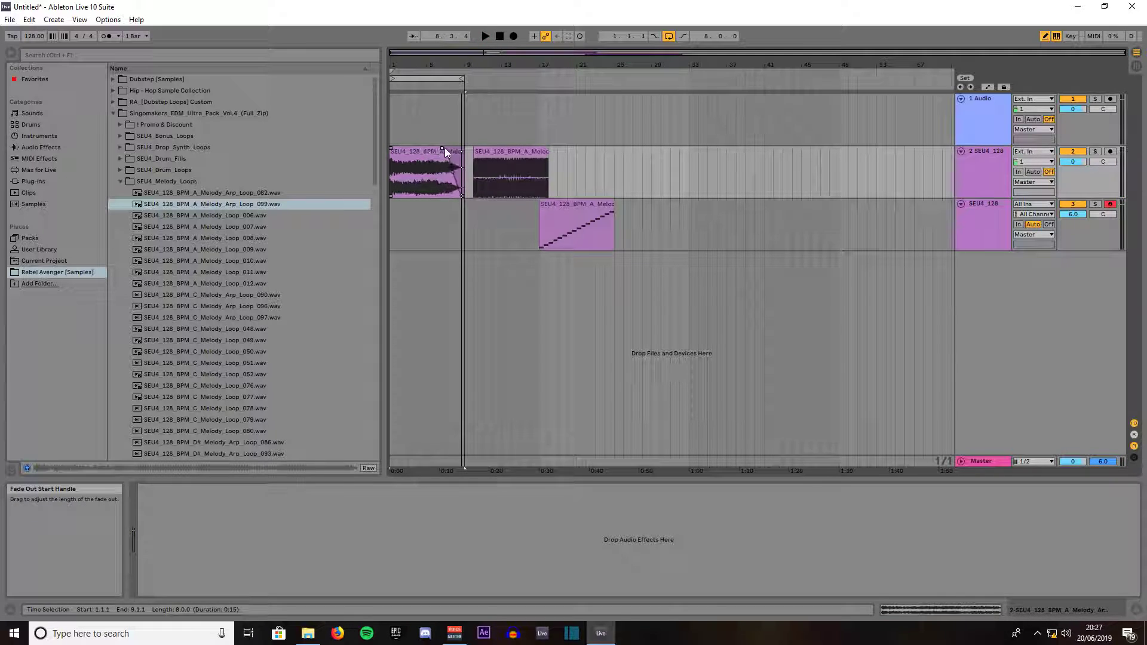
pyautogui.moveTo(445, 150)
pyautogui.mouseDown()
pyautogui.moveTo(461, 149)
pyautogui.moveTo(439, 149)
pyautogui.mouseUp()
pyautogui.moveTo(444, 172); pyautogui.dragTo(447, 169)
pyautogui.moveTo(438, 148); pyautogui.dragTo(463, 147)
pyautogui.click(496, 154)
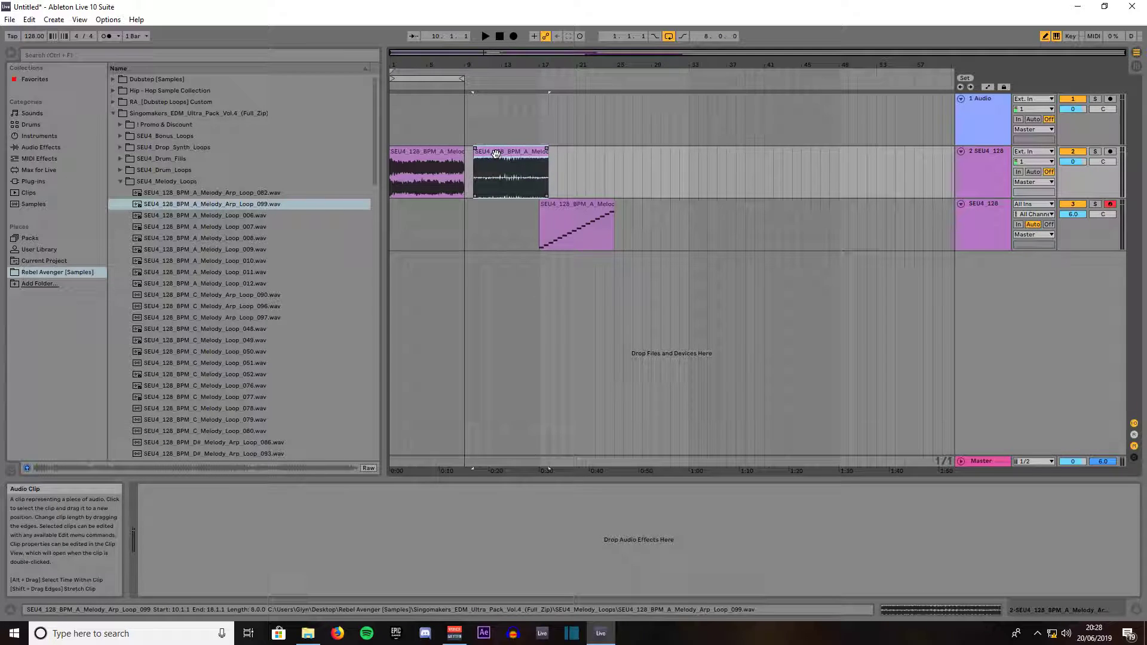
pyautogui.moveTo(487, 153); pyautogui.dragTo(479, 155)
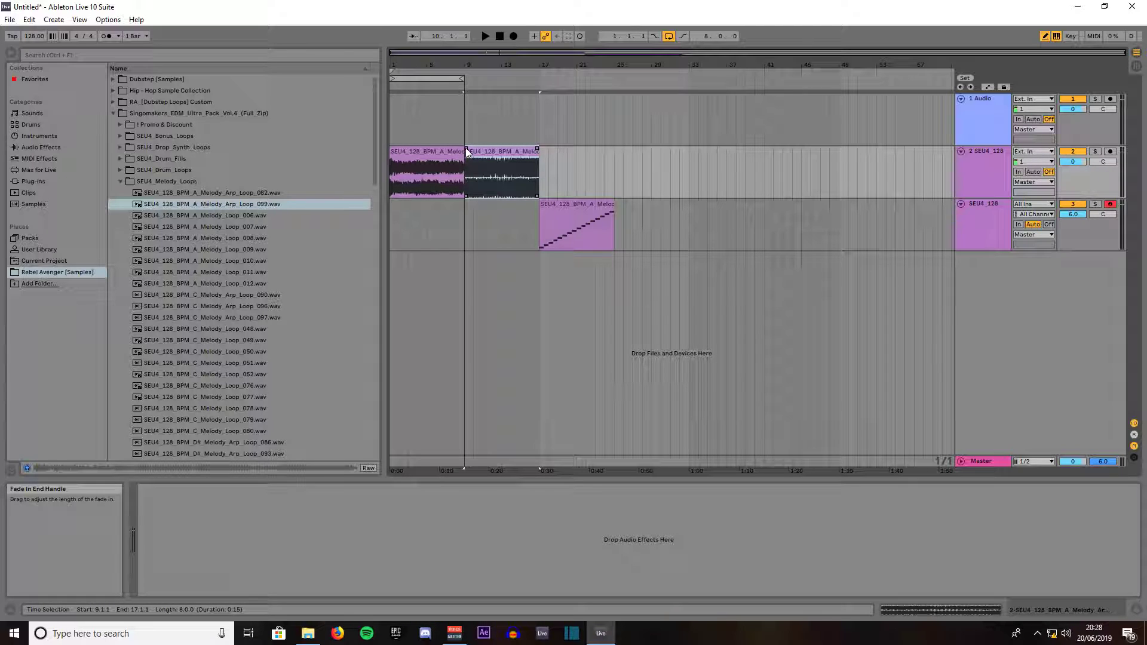
pyautogui.moveTo(465, 149); pyautogui.dragTo(439, 149)
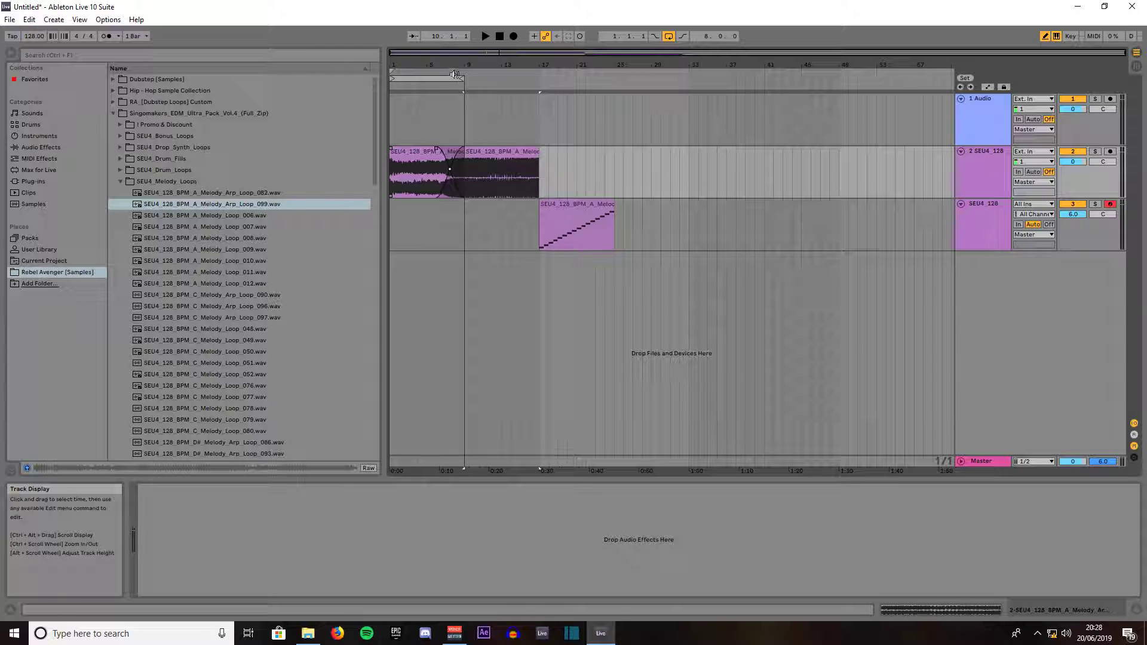
pyautogui.moveTo(464, 80); pyautogui.dragTo(539, 79)
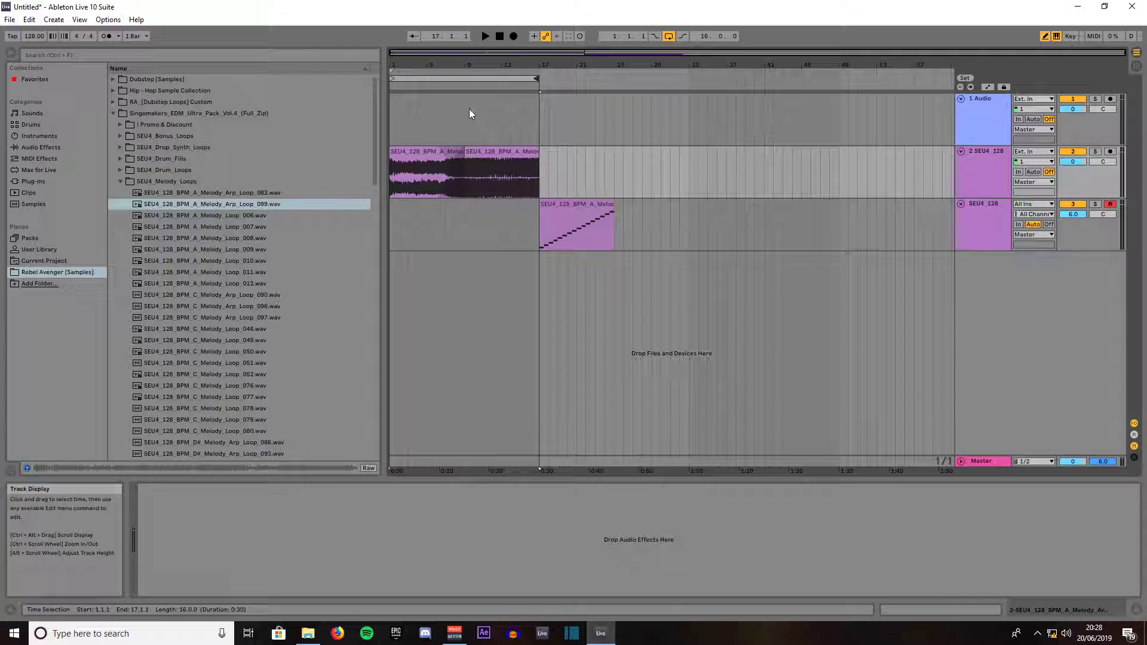
pyautogui.click(437, 88)
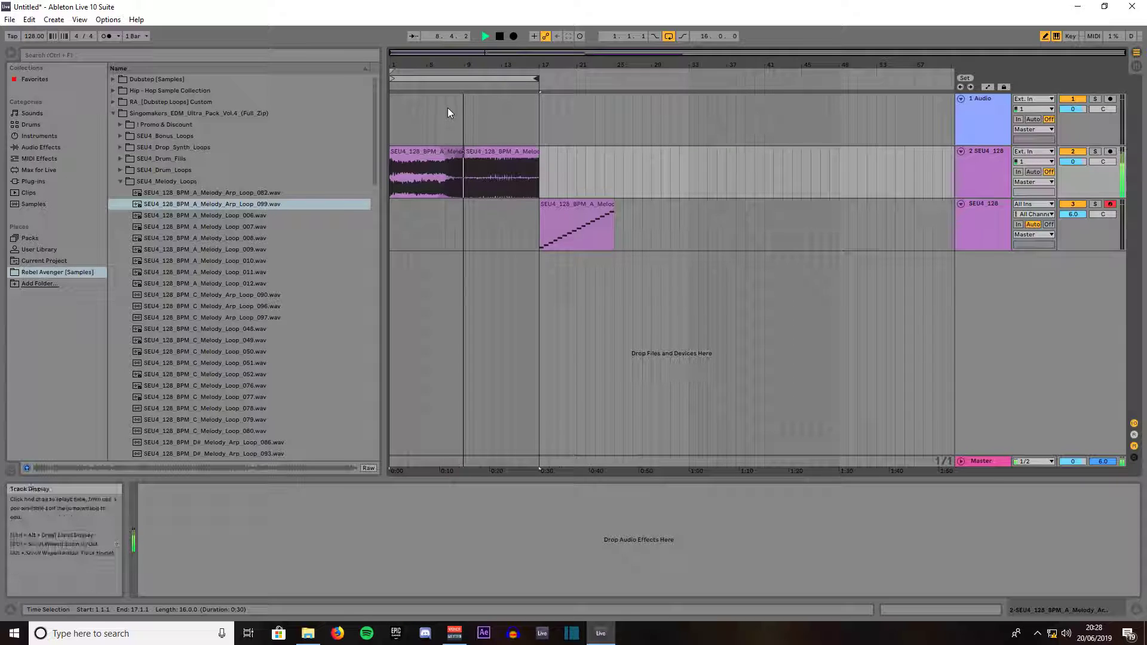
pyautogui.press('space')
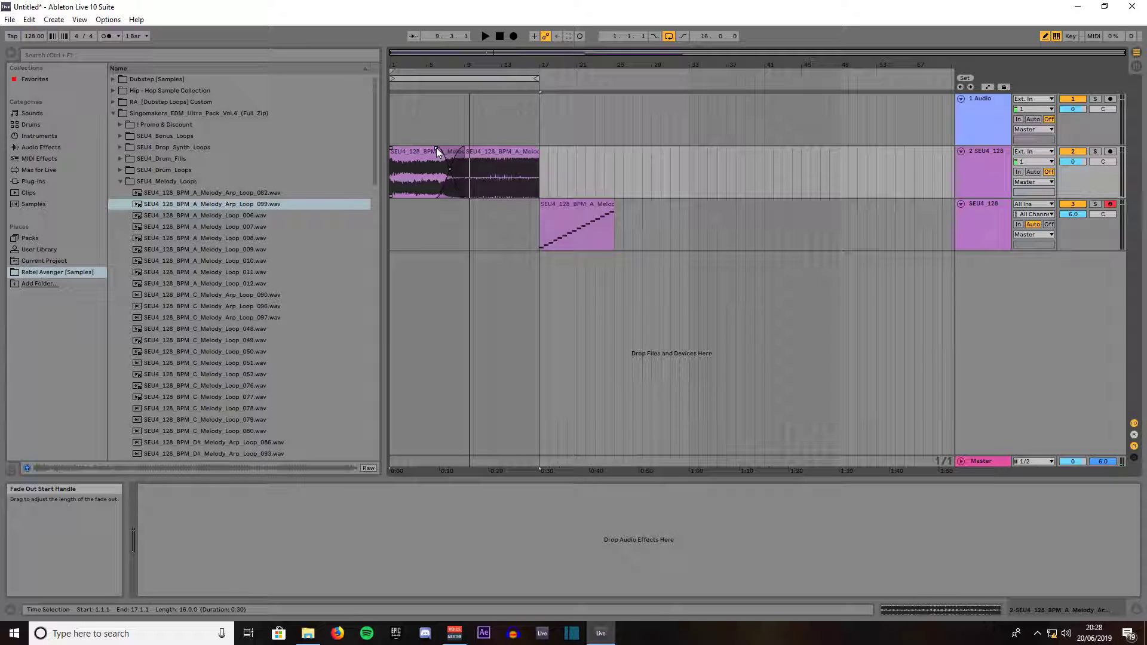
pyautogui.moveTo(436, 149); pyautogui.dragTo(386, 145)
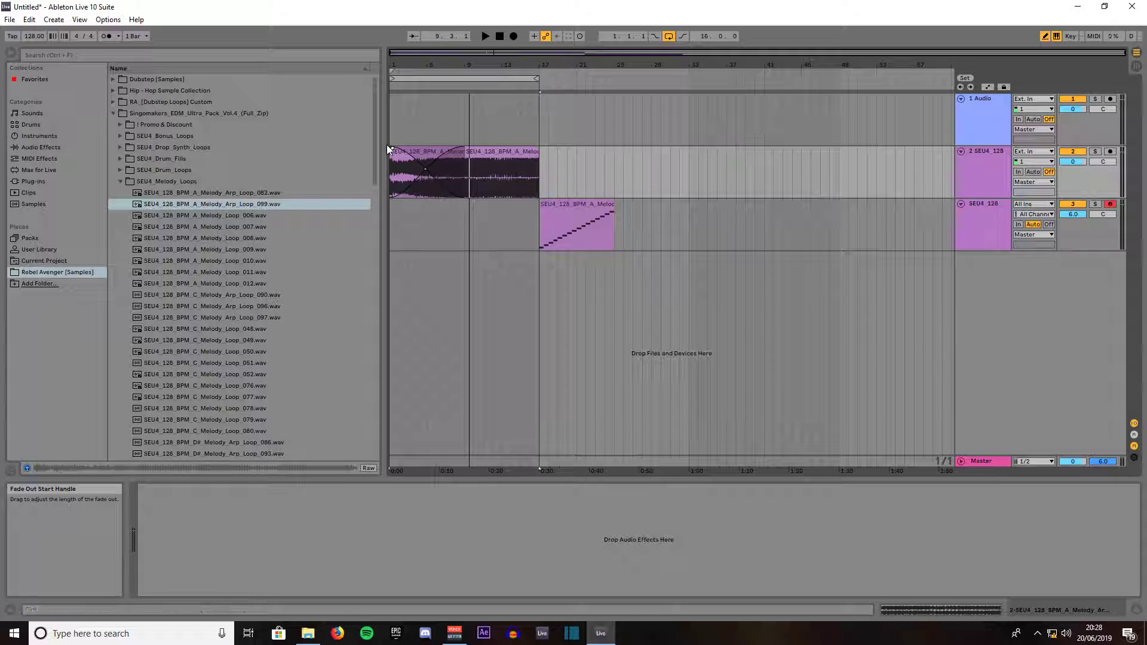
pyautogui.click(501, 37)
pyautogui.click(485, 37)
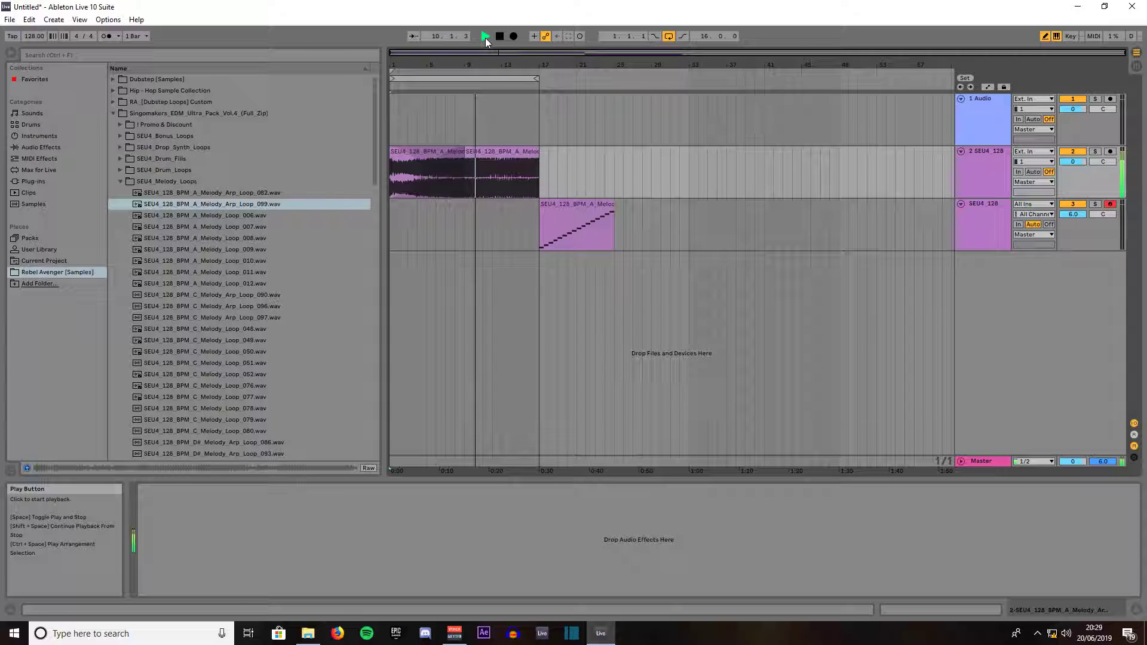
pyautogui.press('space')
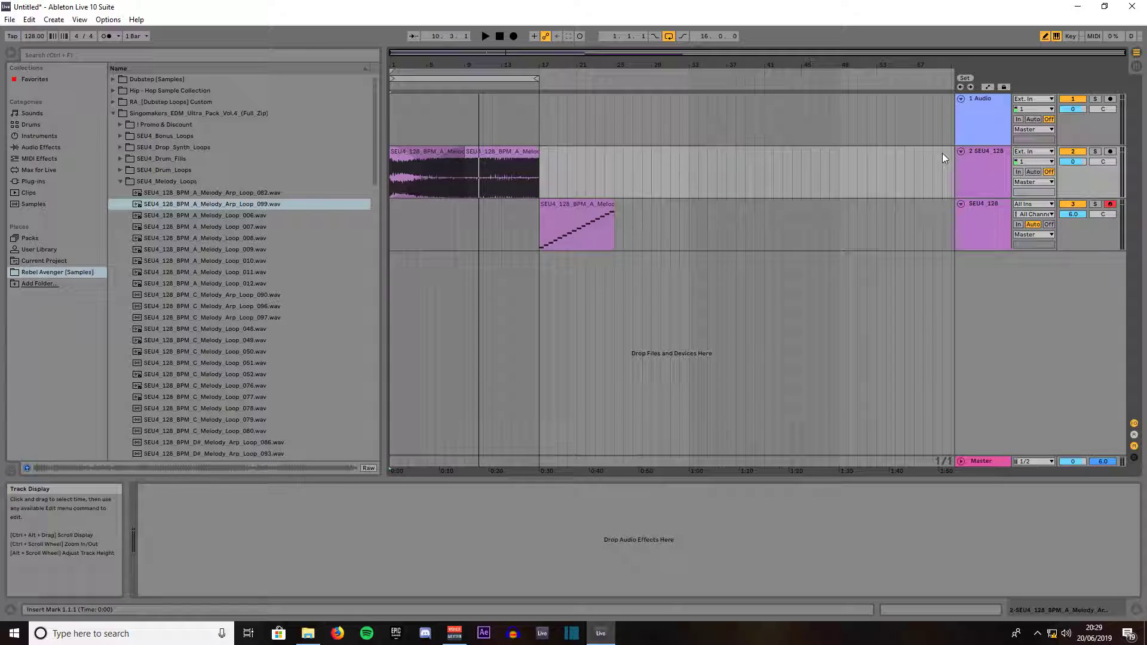
# Step: Delete both audio tracks and move the MIDI clip to bar 1
pyautogui.click(975, 106)
pyautogui.press('Delete')
pyautogui.press('Delete')
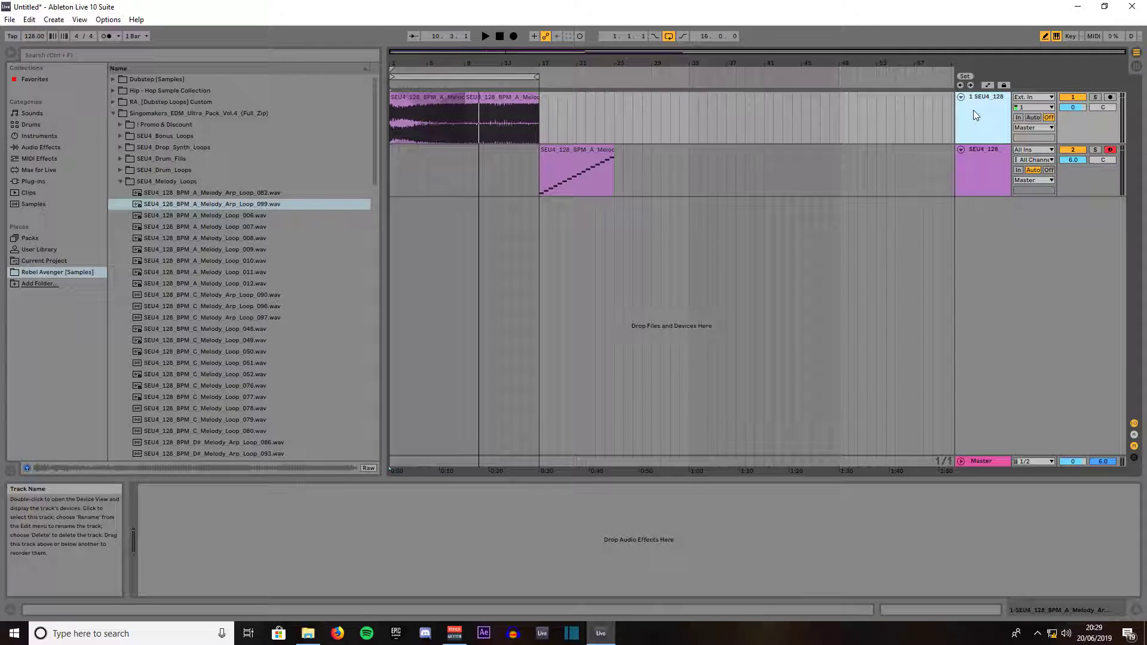
pyautogui.click(610, 109)
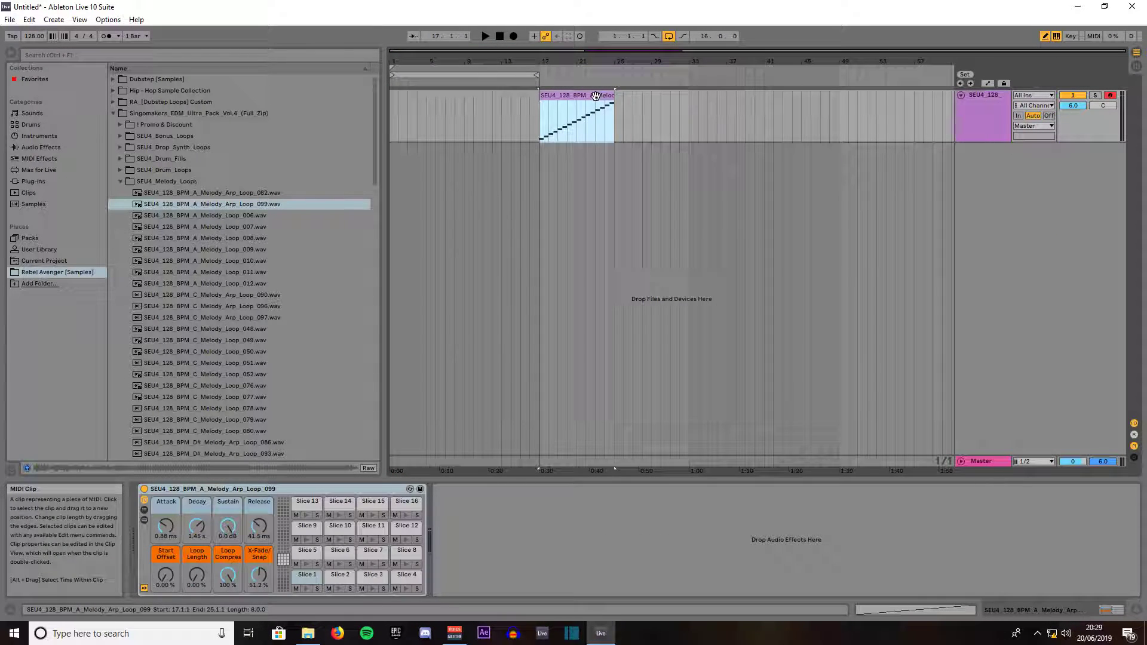
pyautogui.moveTo(597, 96); pyautogui.dragTo(410, 101)
# Step: Shorten the loop to the first 8 bars and set the MIDI track volume to 0 dB
pyautogui.moveTo(537, 75); pyautogui.dragTo(460, 78)
pyautogui.press('space')
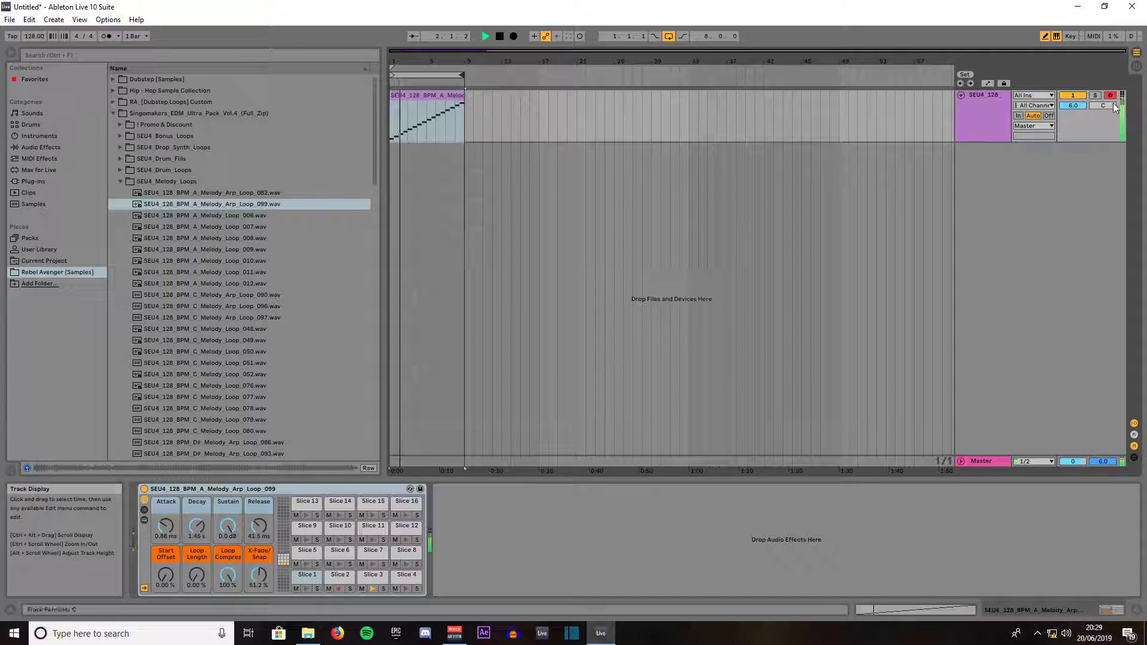
pyautogui.moveTo(1074, 105); pyautogui.dragTo(1074, 139)
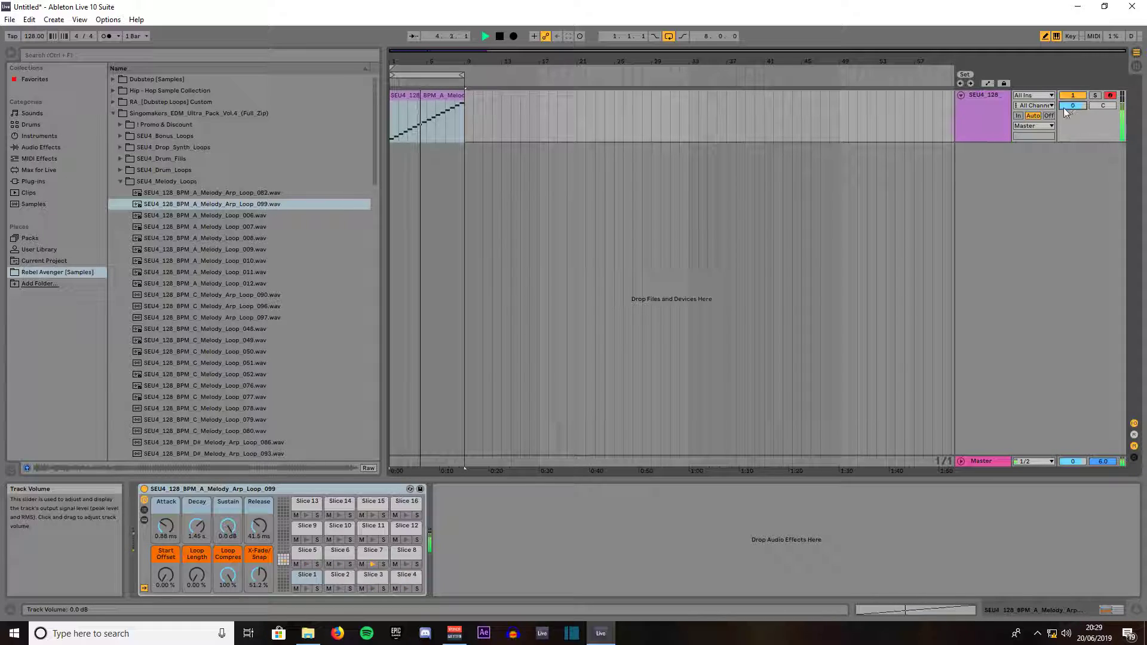
pyautogui.press('space')
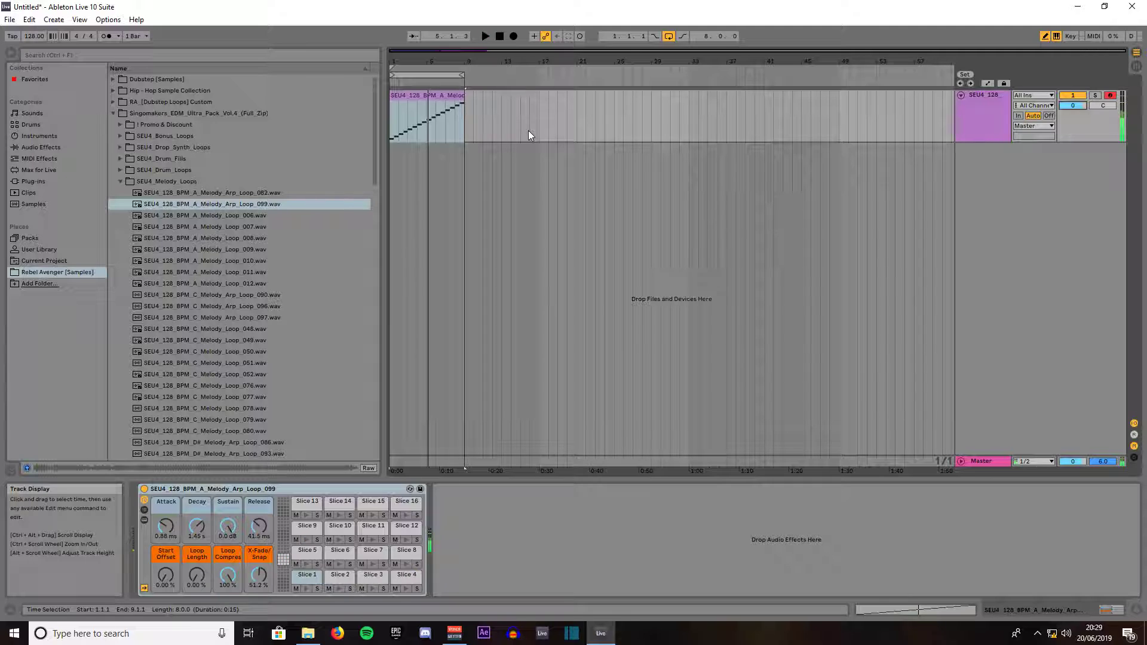
pyautogui.click(453, 100)
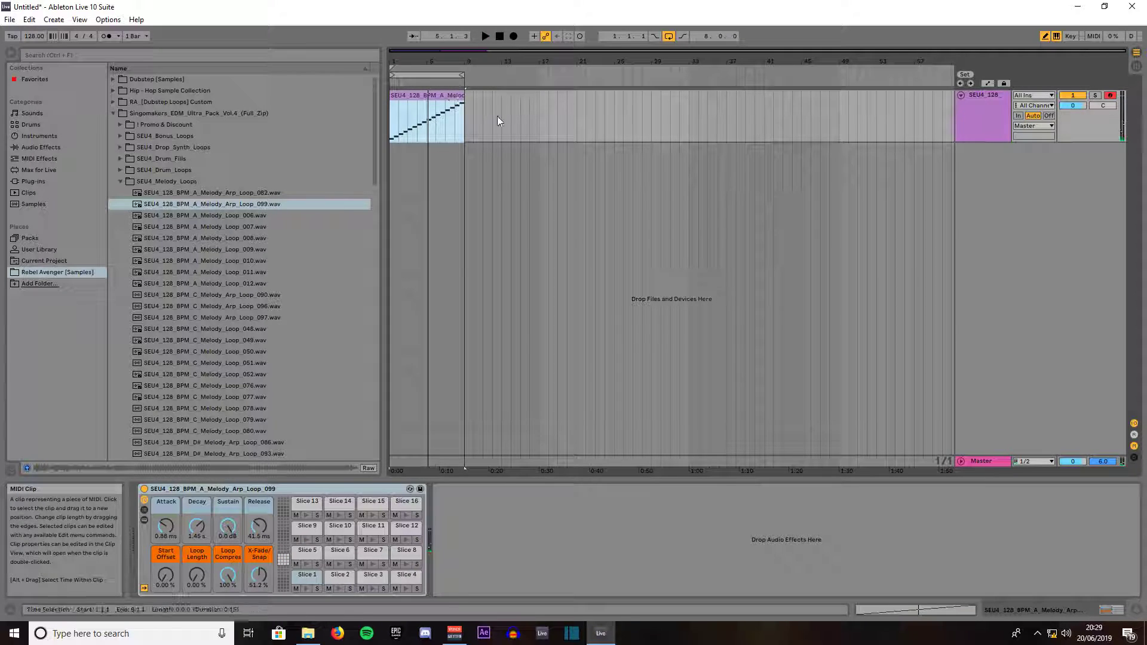
# Step: Show the MIDI track's Track Volume automation envelope and zoom in on the clip's 8 bars
pyautogui.rightClick(1073, 105)
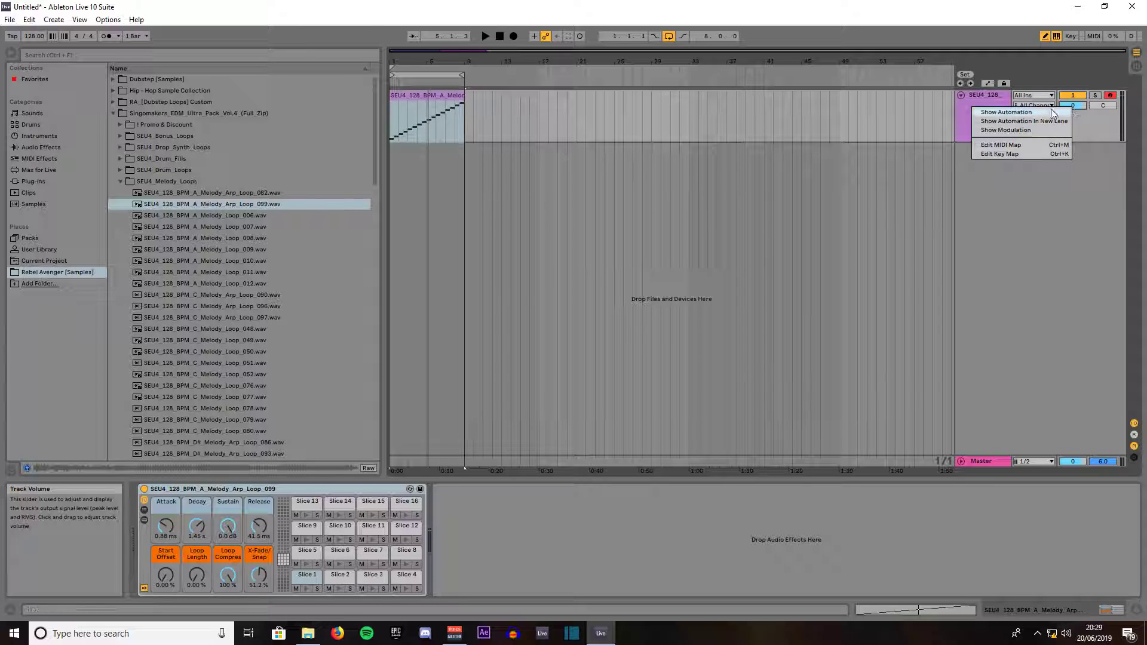
pyautogui.click(1028, 113)
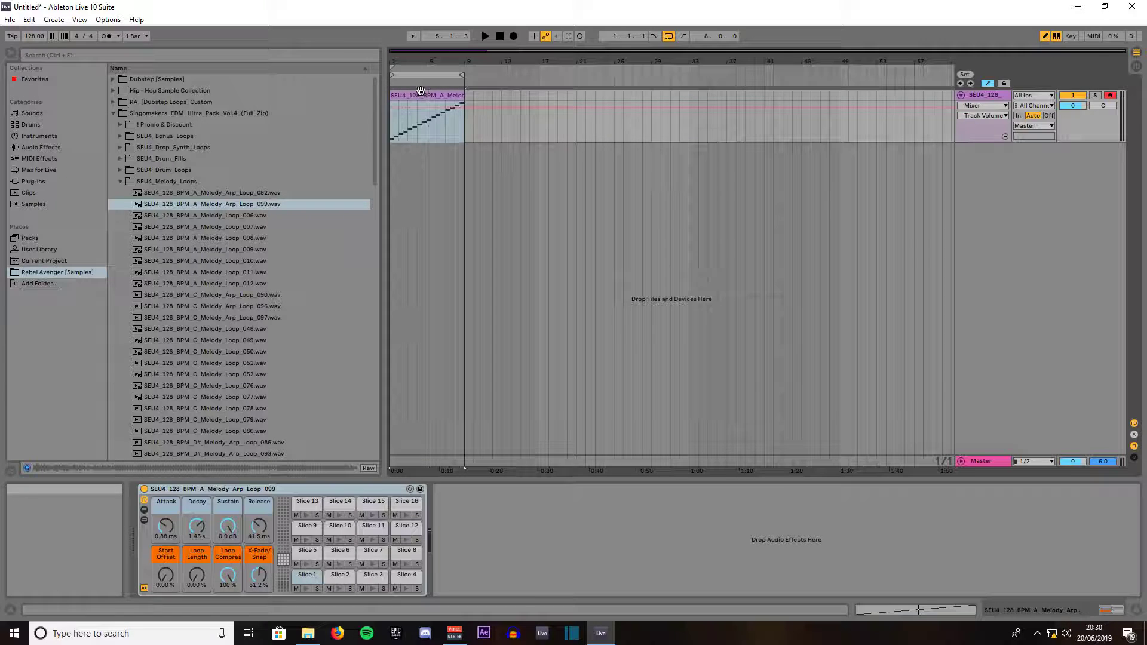
pyautogui.moveTo(488, 43); pyautogui.dragTo(376, 56)
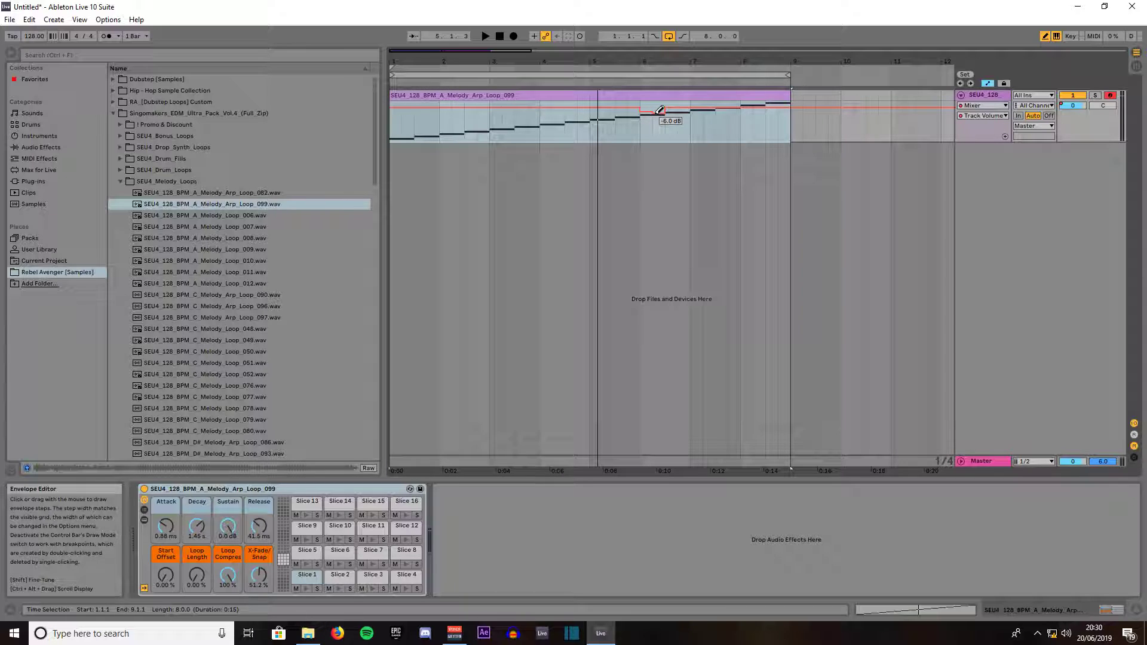
# Step: Extend the lowered step, draw a -11.6 dB step, and drop the clip end to silence
pyautogui.moveTo(661, 111); pyautogui.dragTo(669, 111)
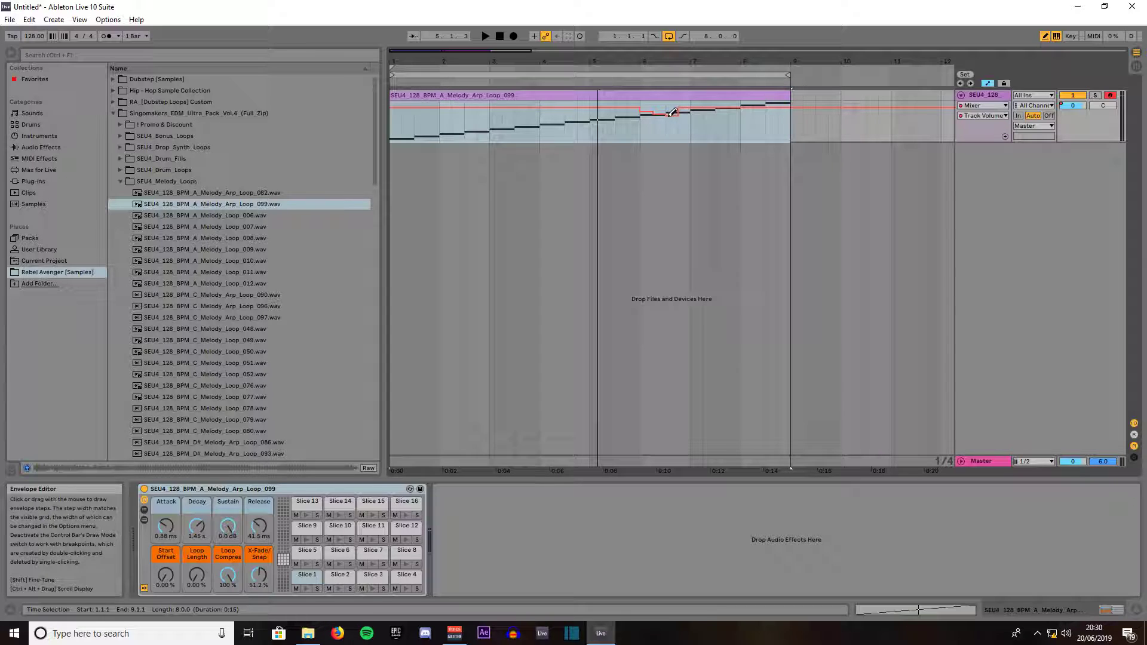
pyautogui.moveTo(680, 111); pyautogui.dragTo(786, 137)
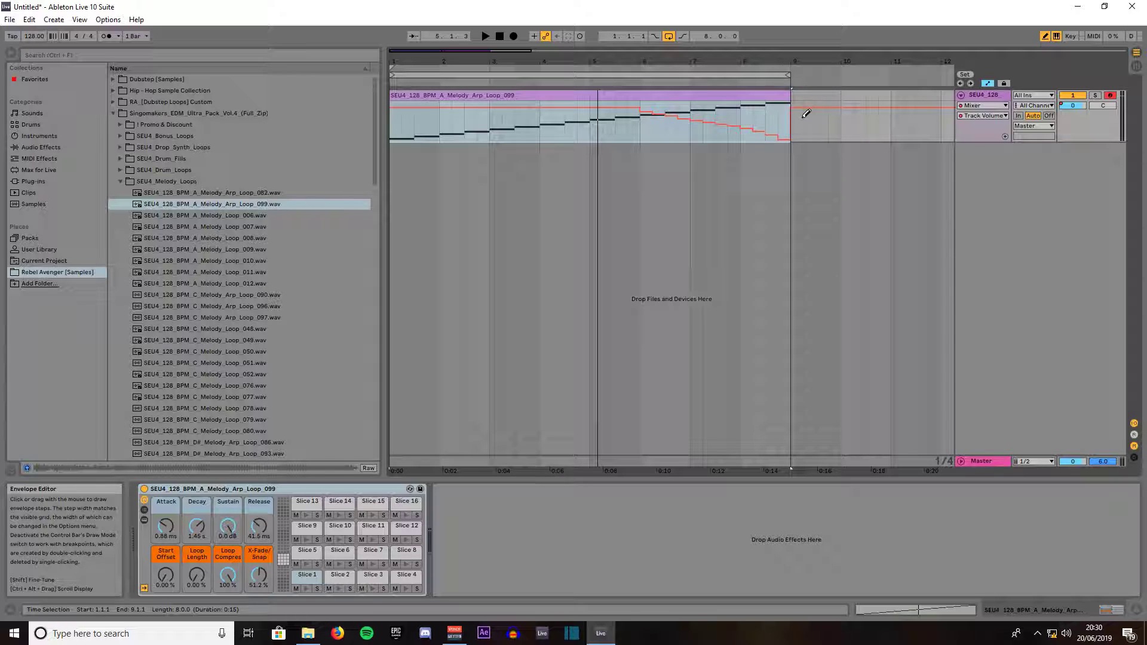
pyautogui.moveTo(799, 110); pyautogui.dragTo(800, 136)
pyautogui.click(615, 82)
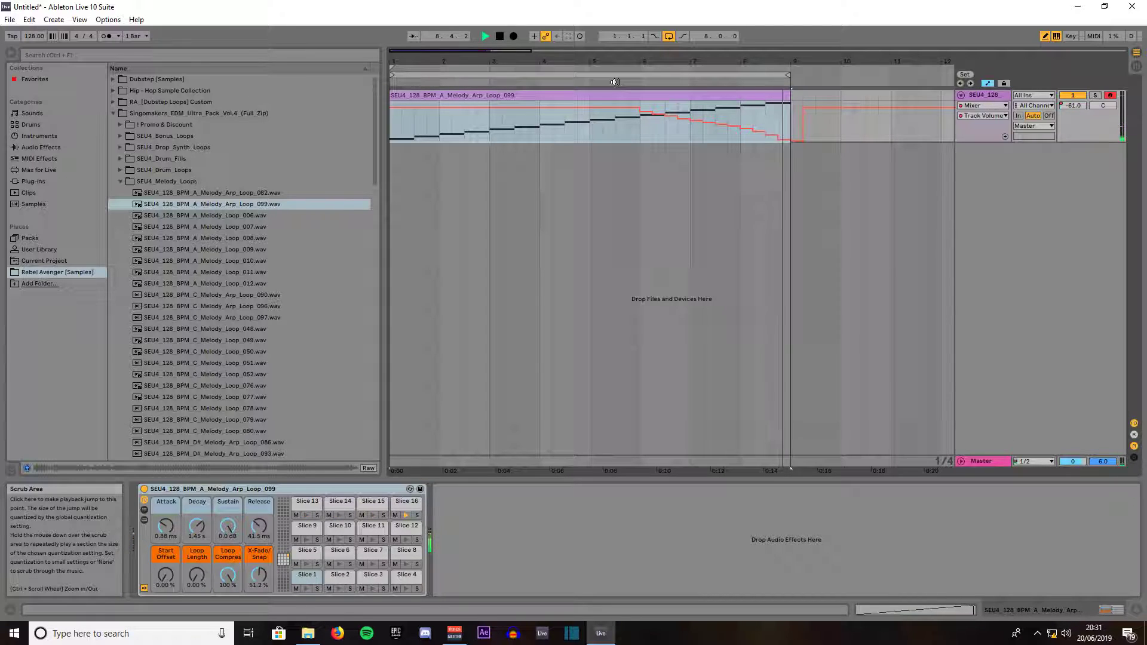
pyautogui.press('space')
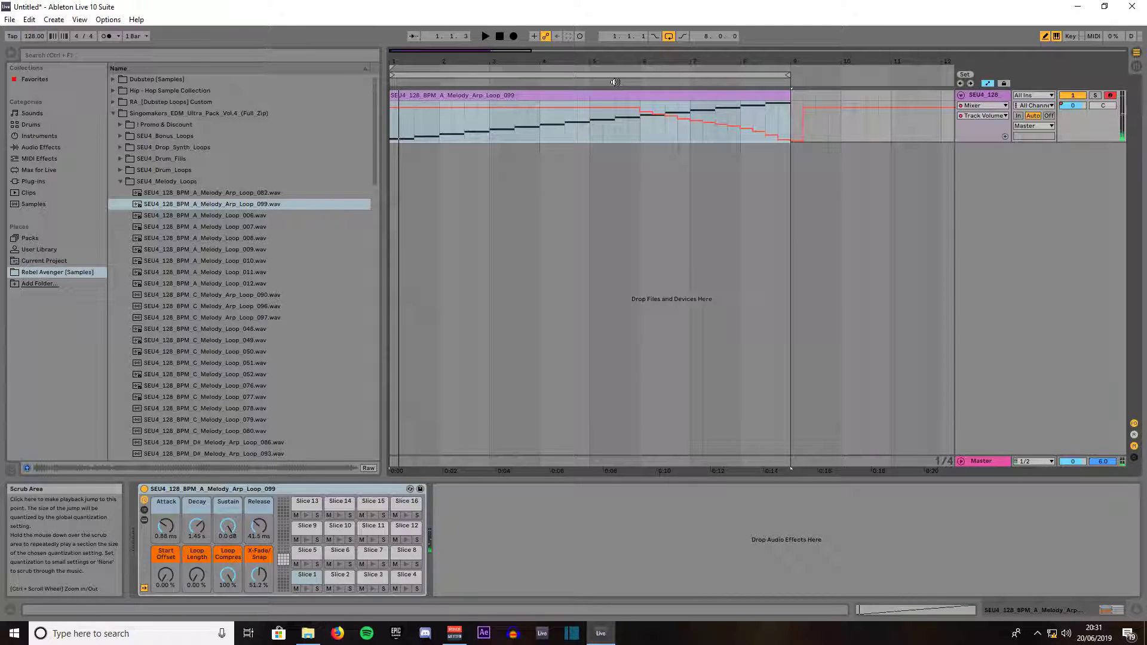